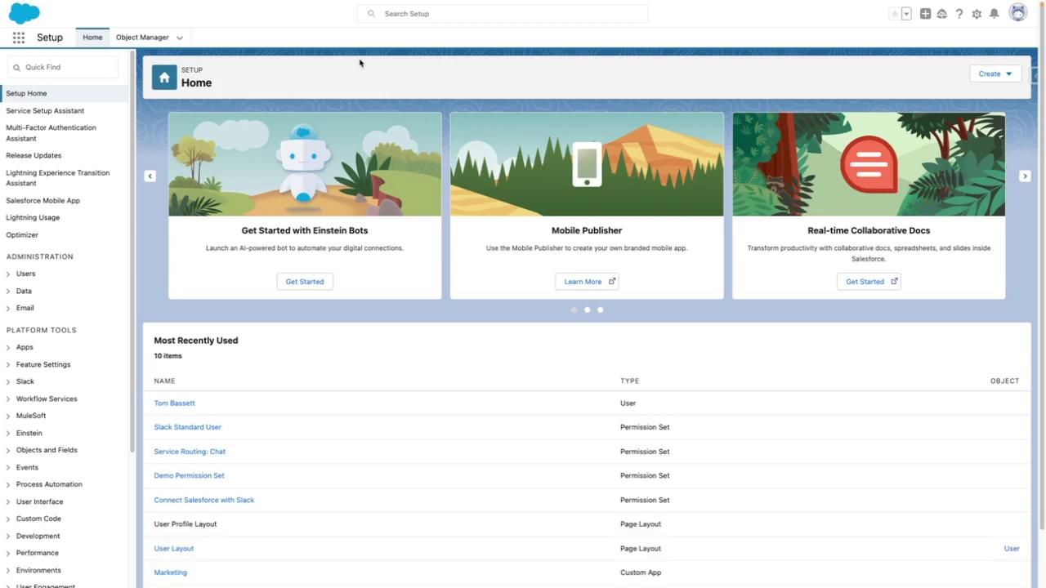
Step: Enable User Access Policies (Beta) in the User Management Settings
left_click(37, 67)
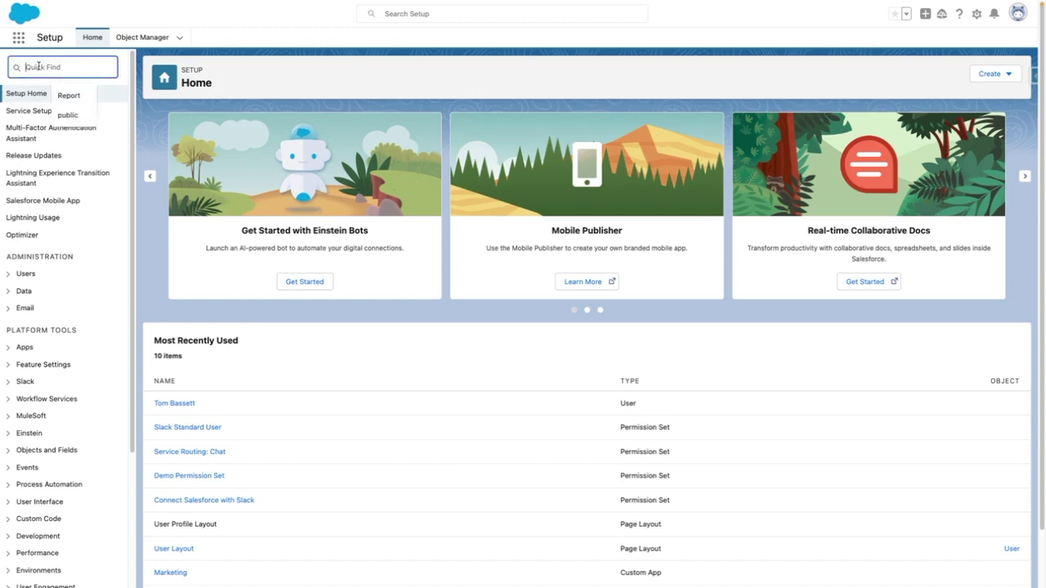
type("user mana")
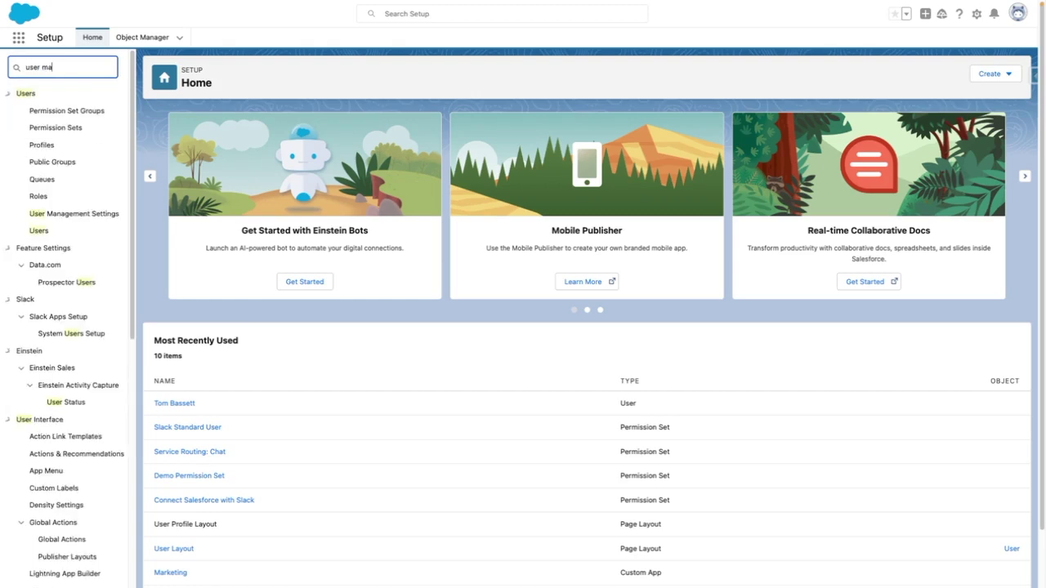
left_click(63, 113)
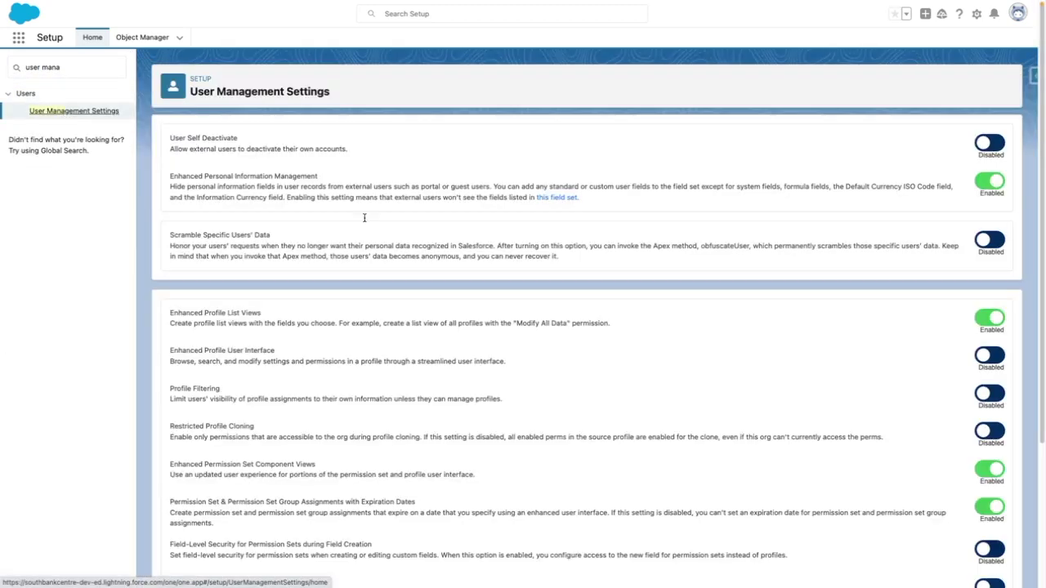
scroll(596, 433, "down", 3)
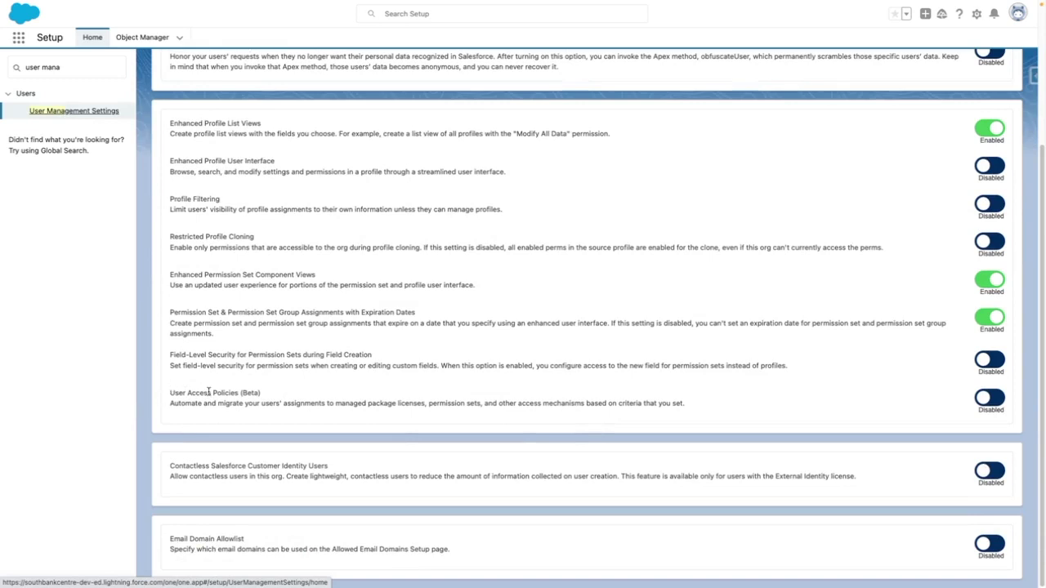
left_click(989, 401)
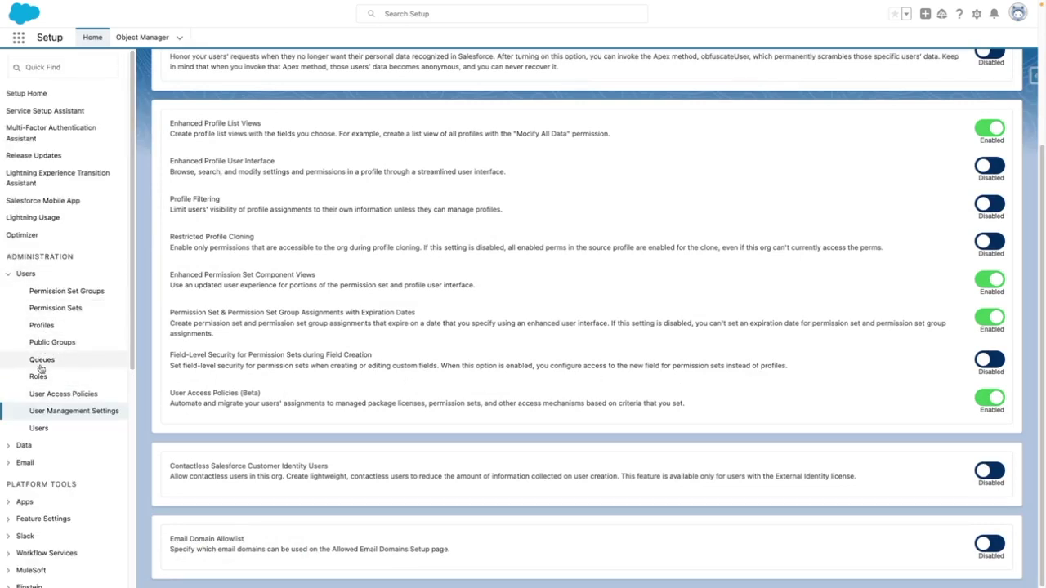
Step: Start a new user access policy labelled System Administrator with the API name System_Administrator
left_click(53, 395)
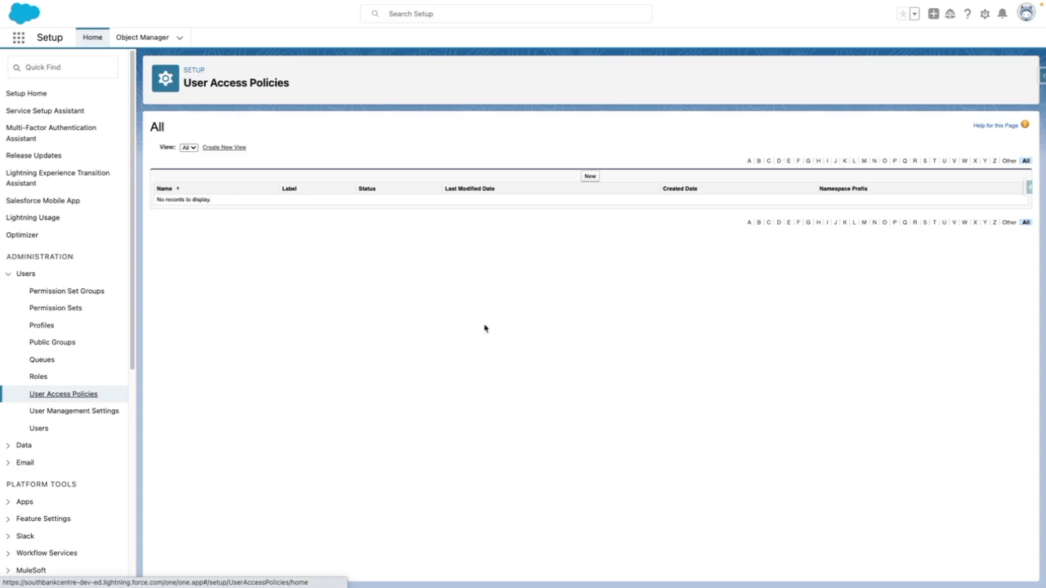
left_click(590, 176)
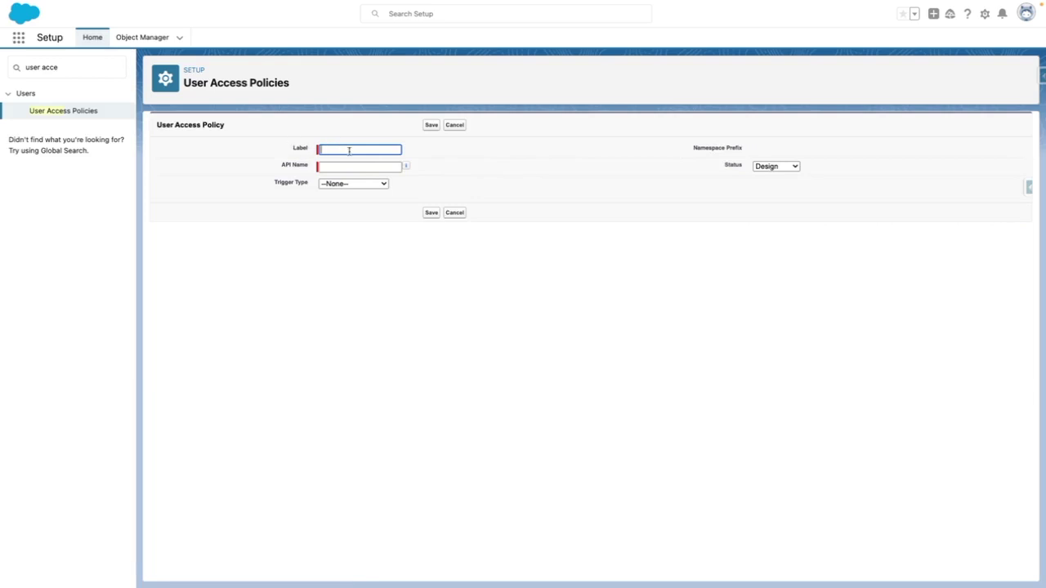
type("System Adminisn")
type("ator")
left_click(474, 156)
Step: Set the policy's trigger type to CreateAndUpdate, keep its status as Design and save it
left_click(334, 187)
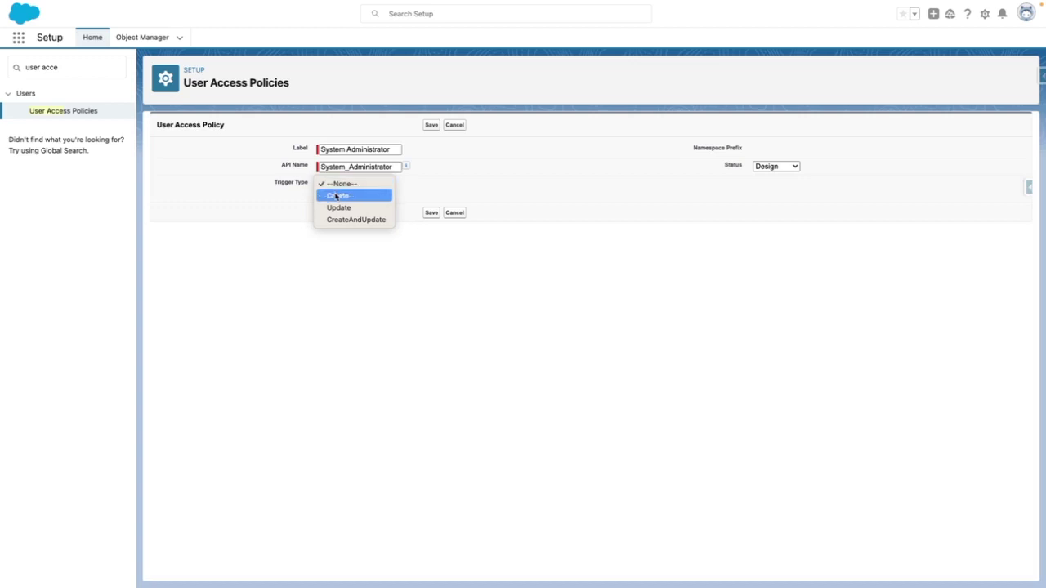
left_click(368, 221)
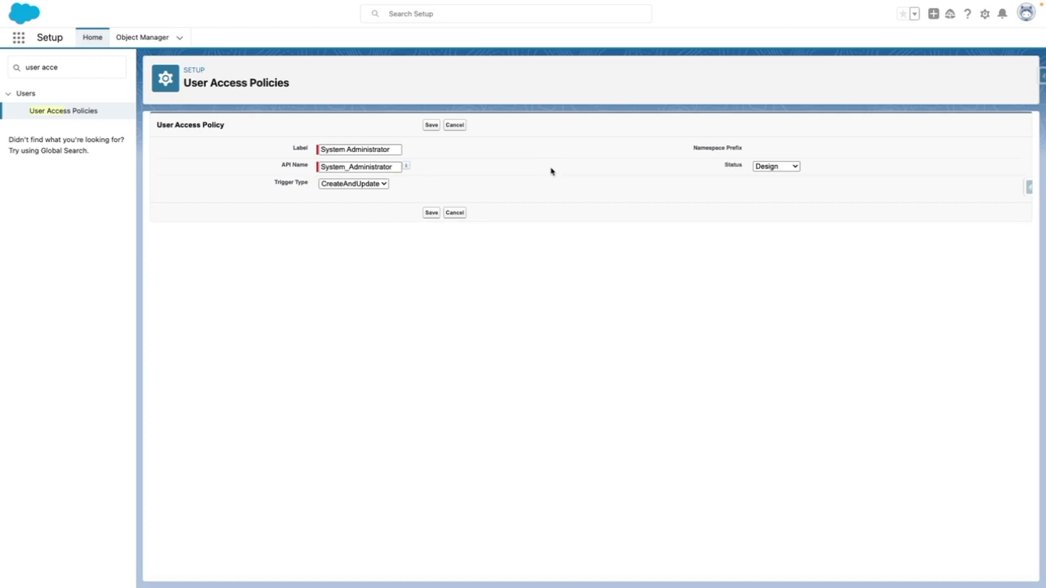
left_click(776, 166)
left_click(776, 165)
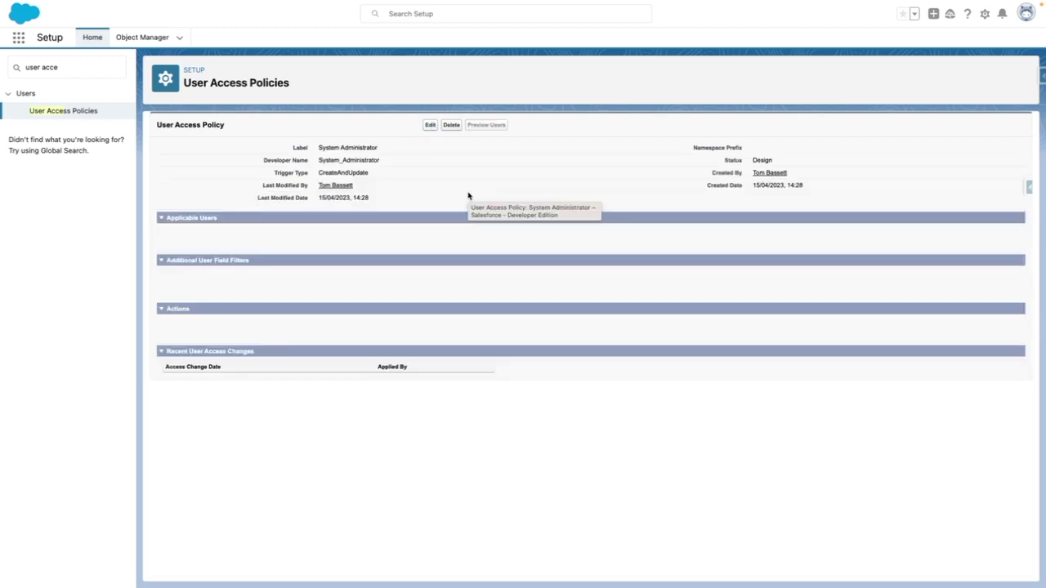
Step: Edit the saved policy and add an applicable-users filter where Profile equals System Administrator
left_click(429, 125)
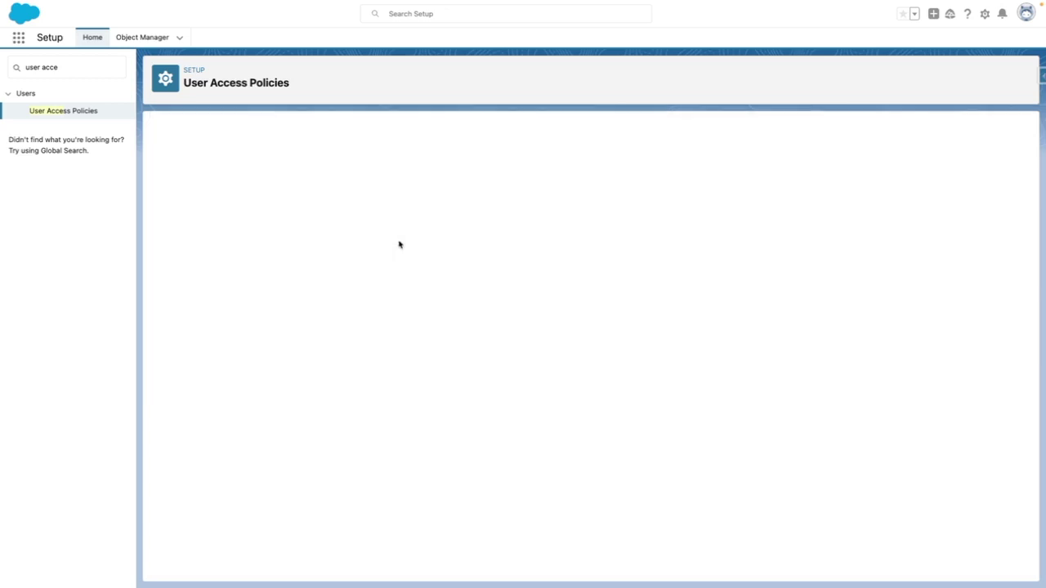
left_click(208, 265)
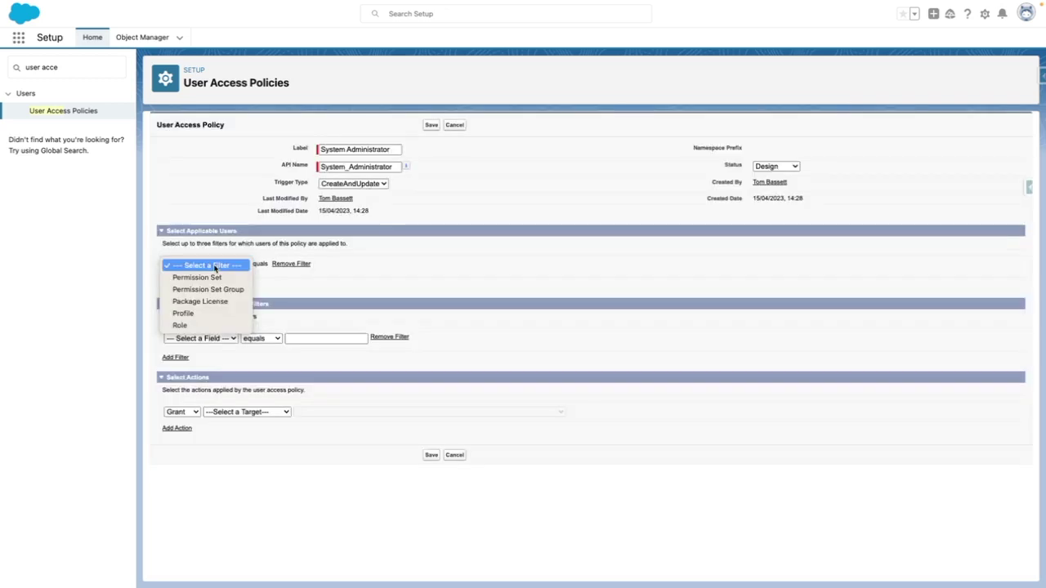
left_click(209, 315)
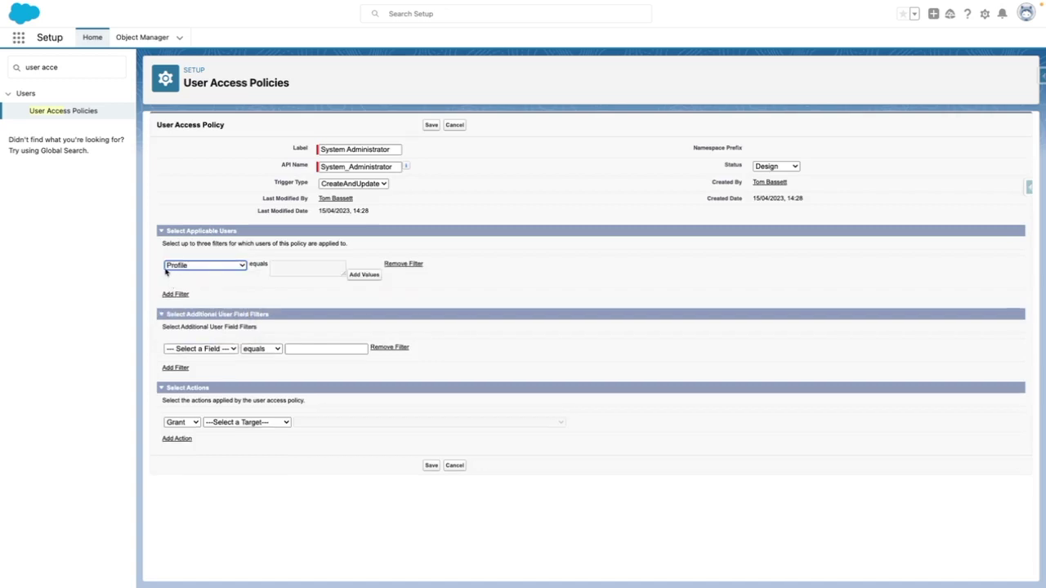
left_click(366, 275)
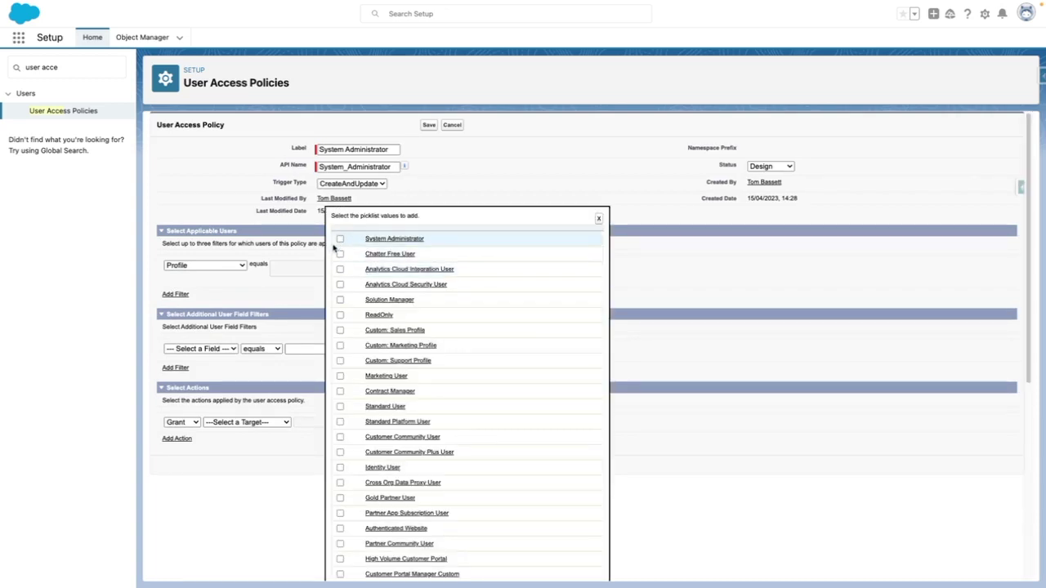
left_click(339, 239)
scroll(726, 483, "down", 5)
scroll(726, 483, "up", 3)
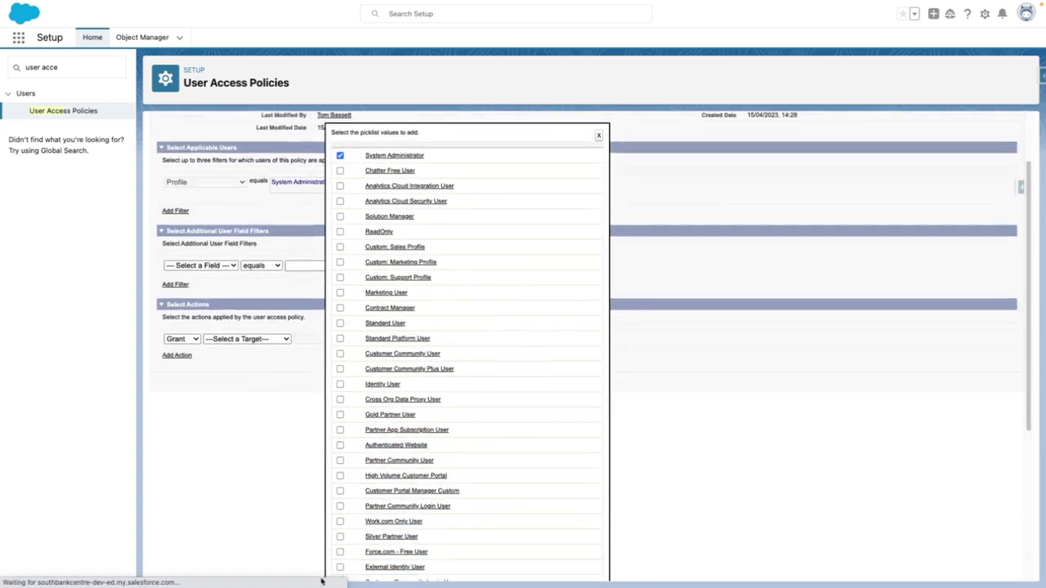
scroll(397, 523, "down", 1)
scroll(397, 523, "down", 3)
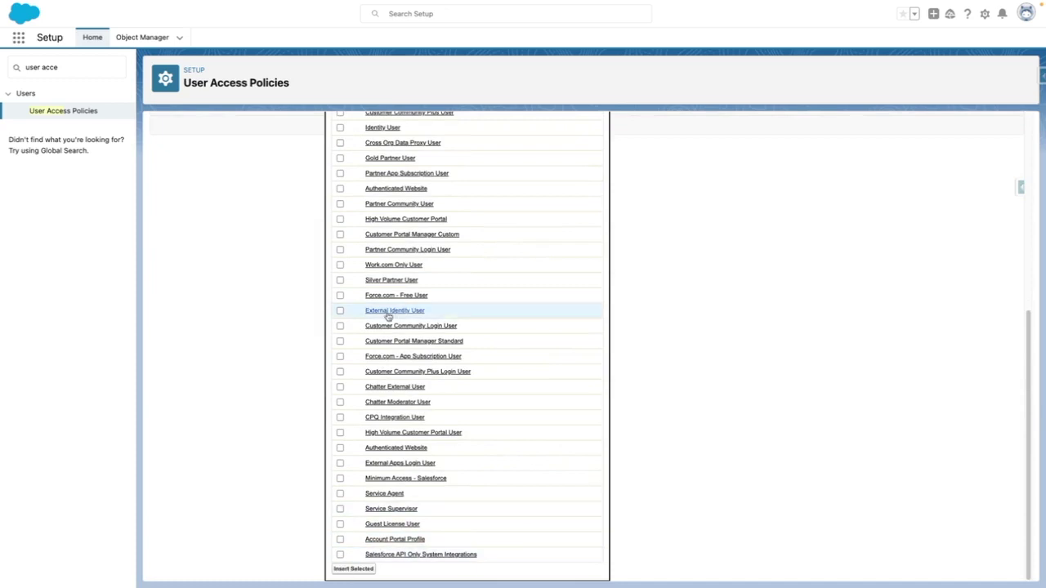
left_click(353, 568)
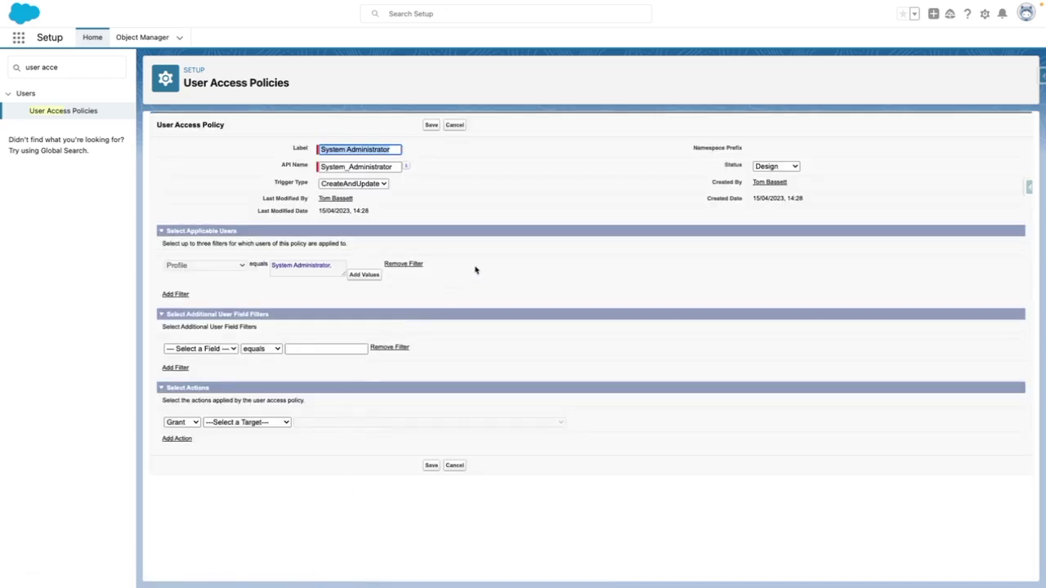
Step: Add an additional user field filter to the policy where Active equals TRUE
left_click(181, 350)
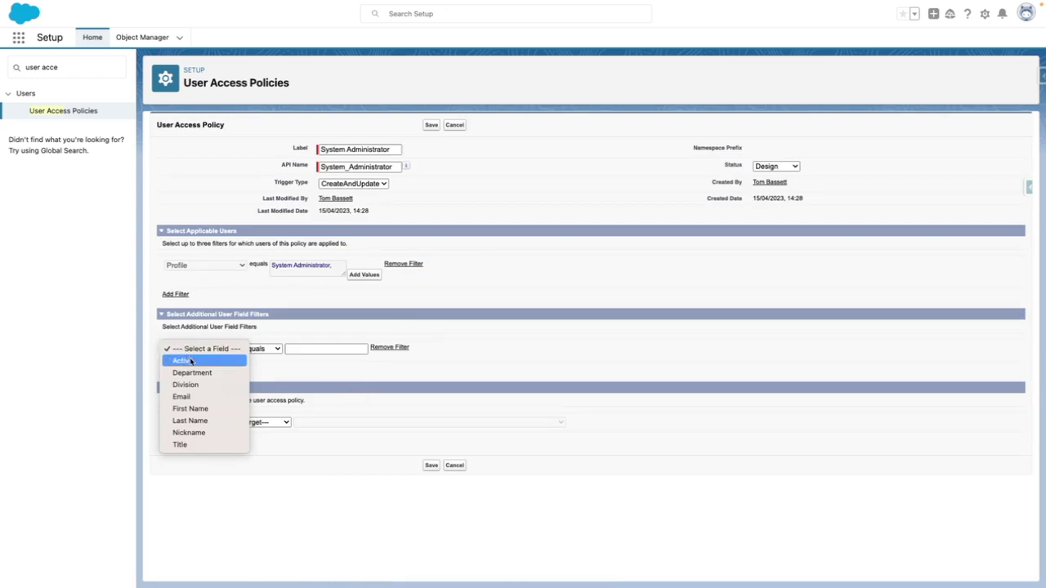
left_click(191, 362)
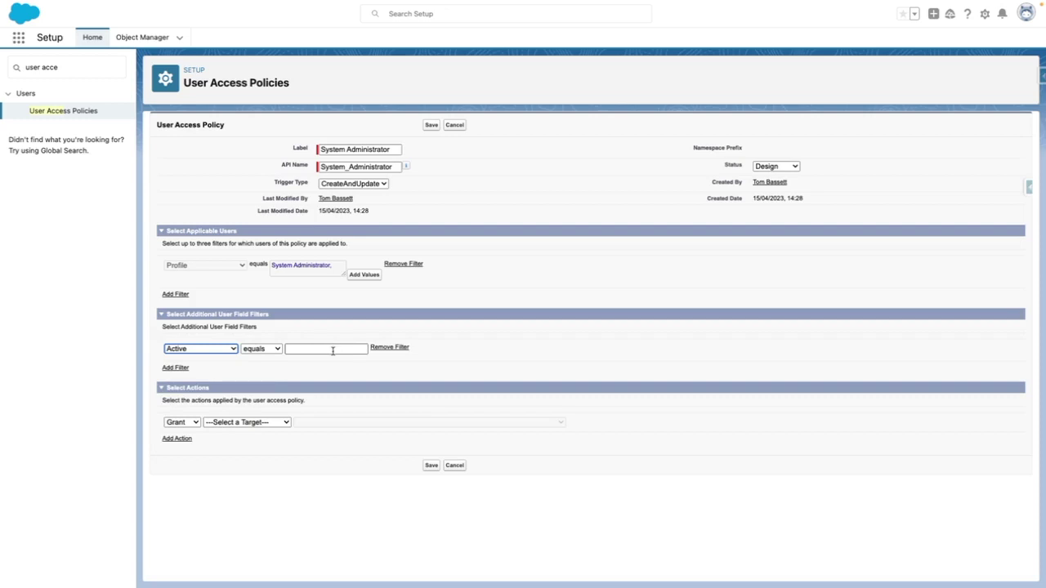
left_click(306, 350)
type("TRUE")
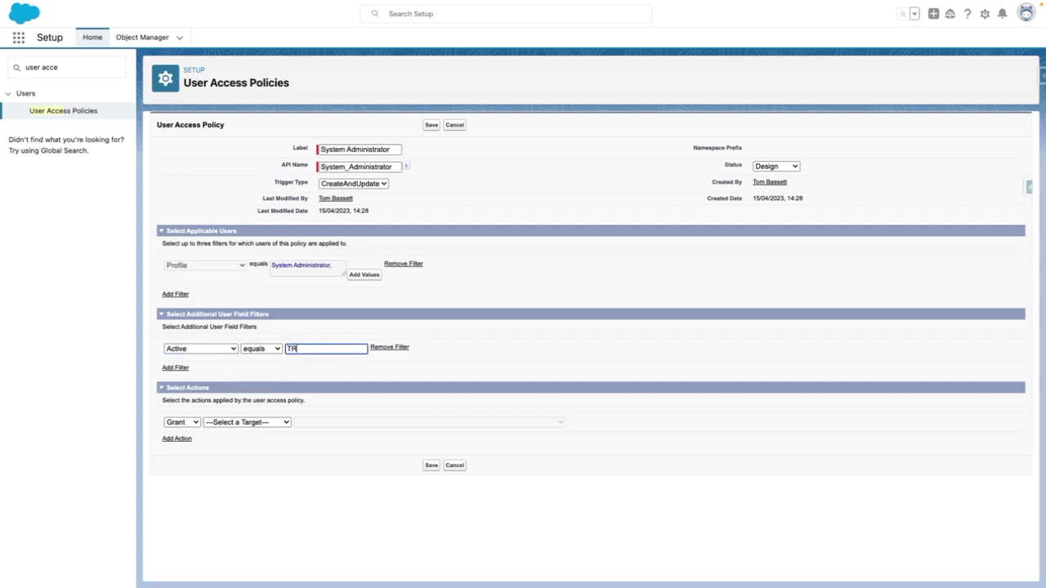
left_click(322, 366)
Step: Add three more action rows to the policy
left_click(178, 440)
left_click(179, 456)
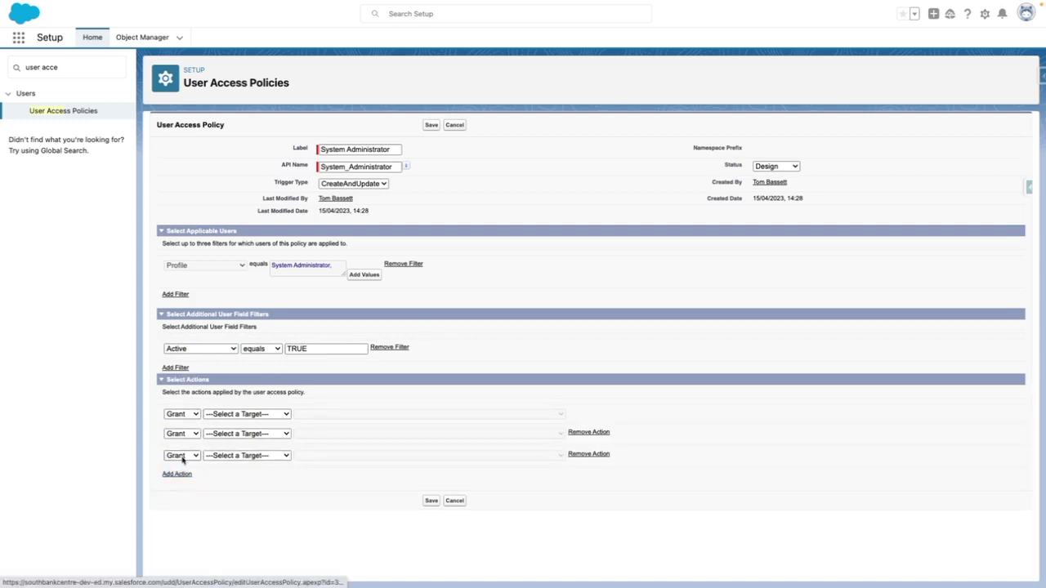
left_click(182, 474)
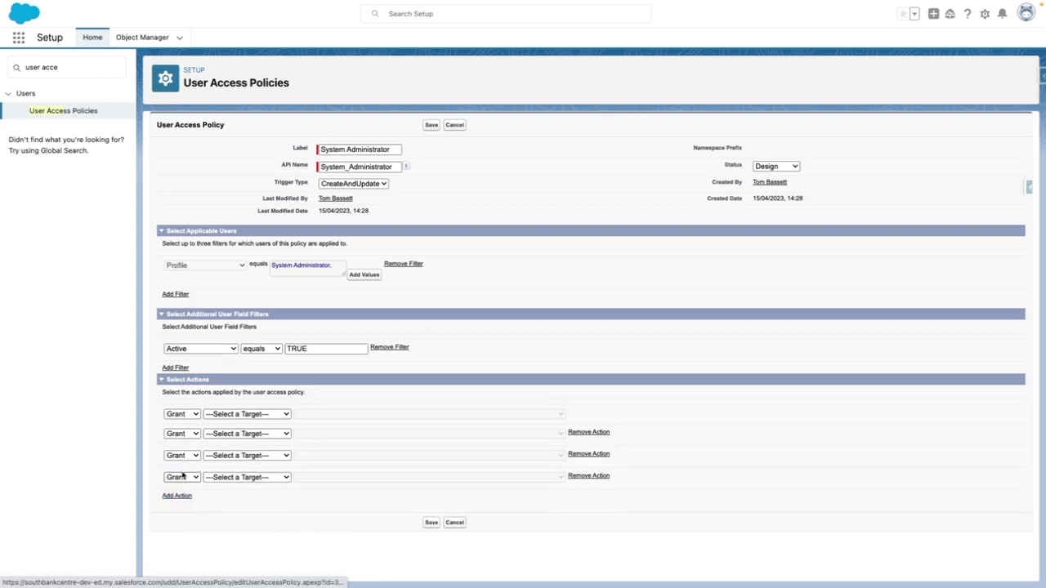
Step: Set the first action to grant the permission set CRMUserPsl
left_click(259, 415)
left_click(256, 425)
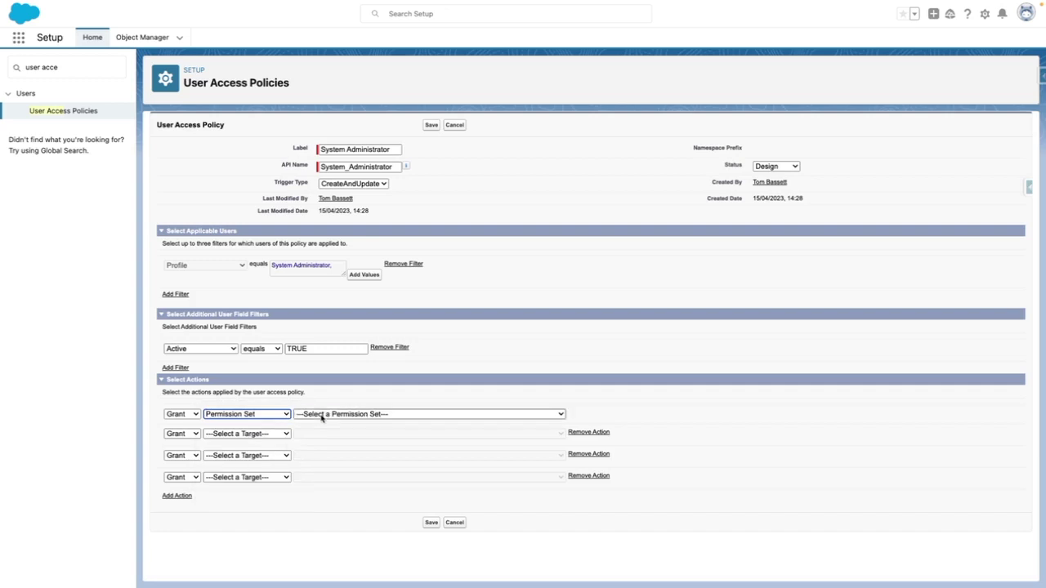
left_click(321, 415)
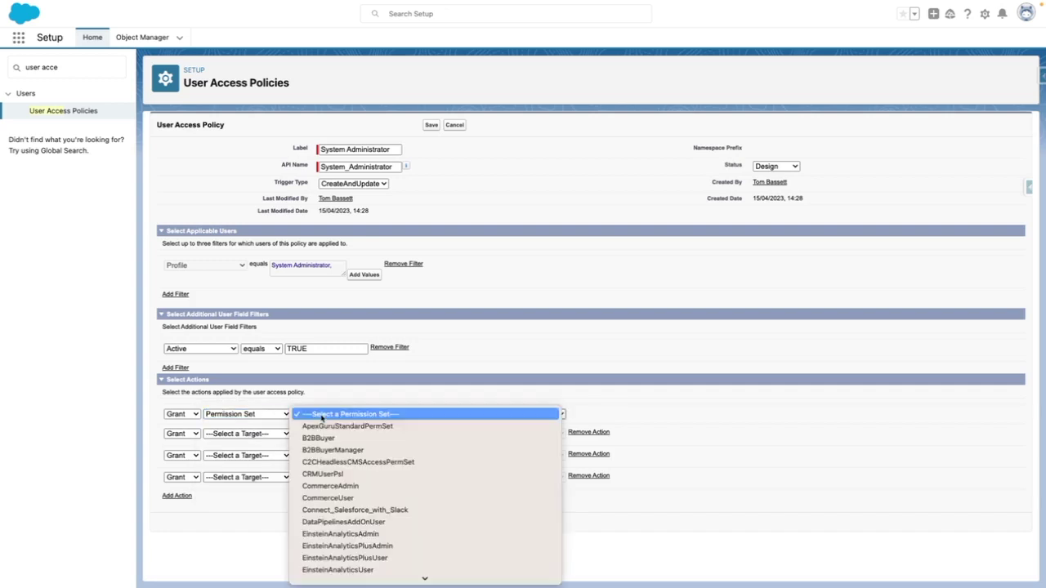
left_click(340, 474)
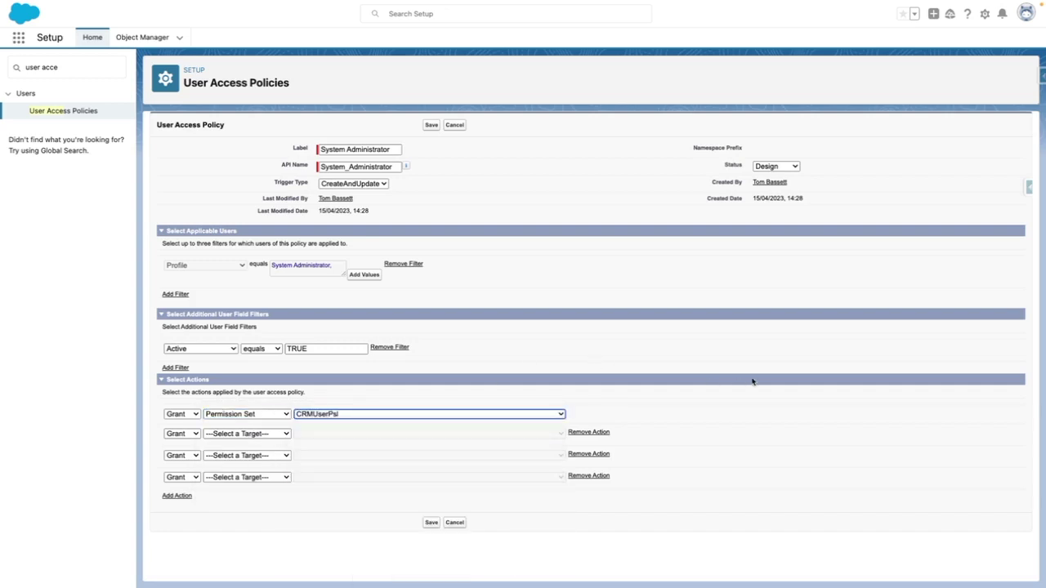
Step: Set the second action to grant the Analytics Platform permission set license
left_click(229, 434)
left_click(242, 470)
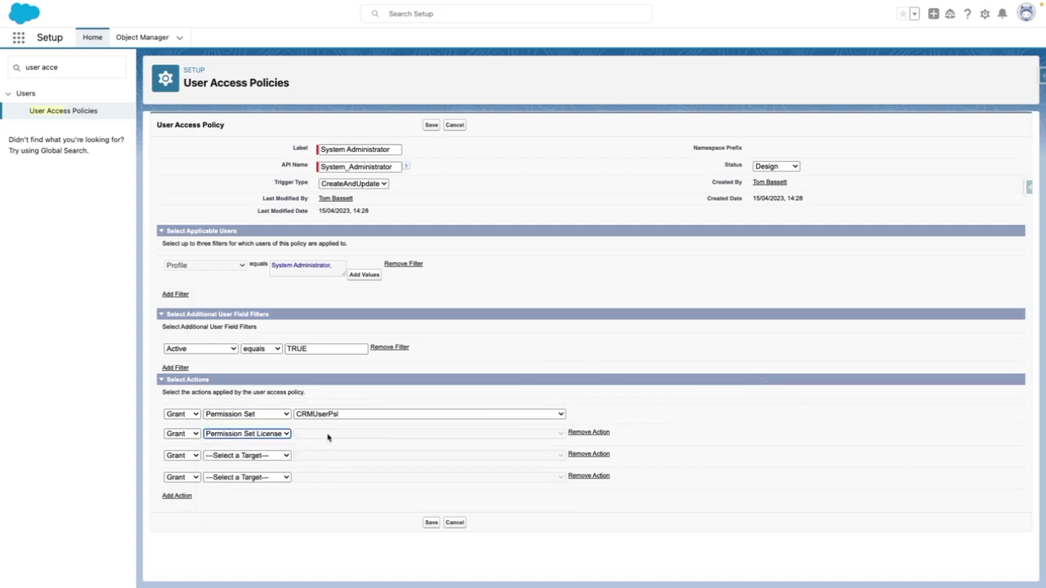
left_click(327, 434)
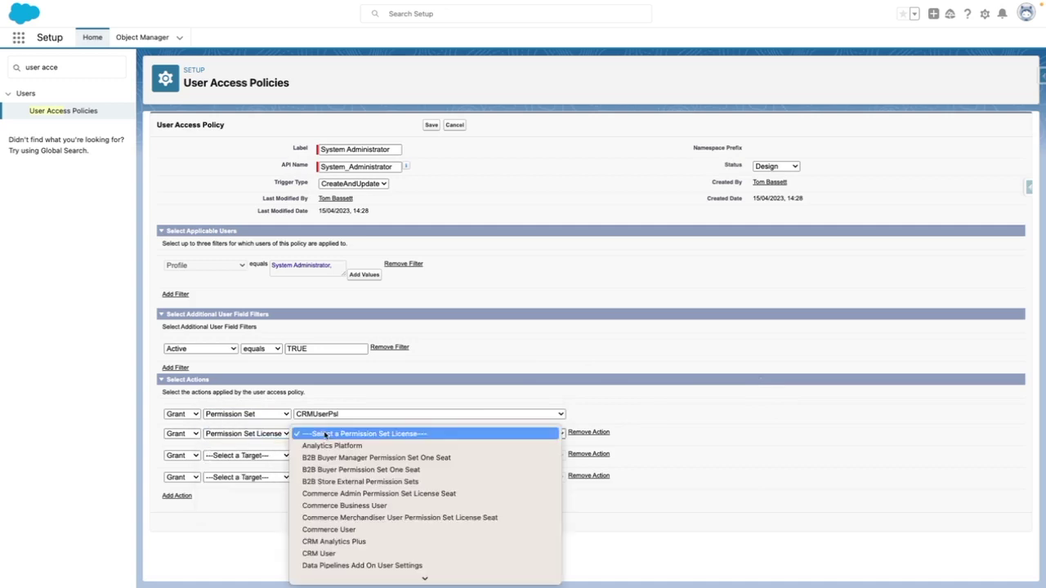
left_click(331, 446)
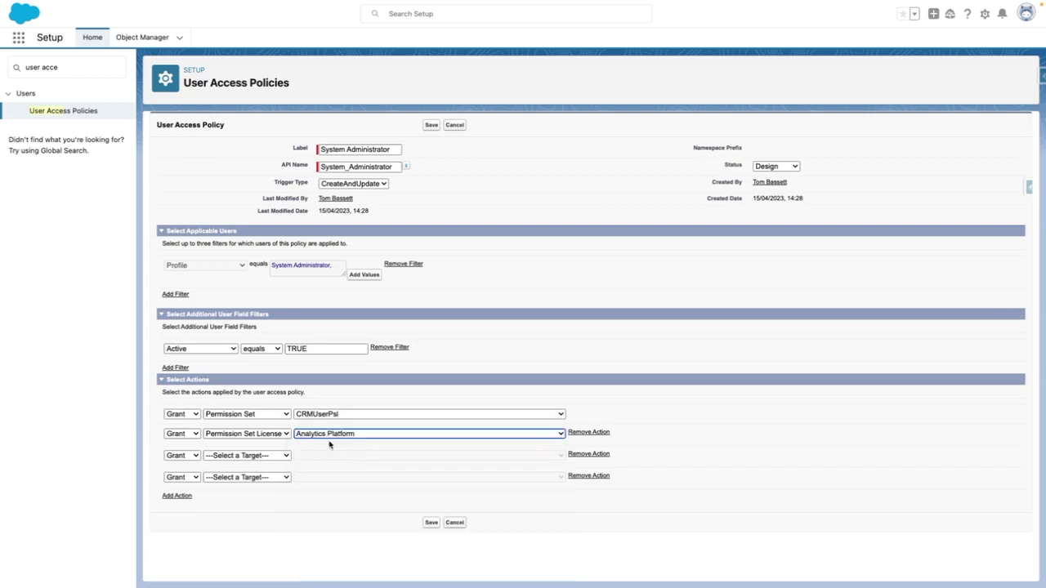
Step: Set the third action to grant membership of the System_Administrators group
left_click(245, 456)
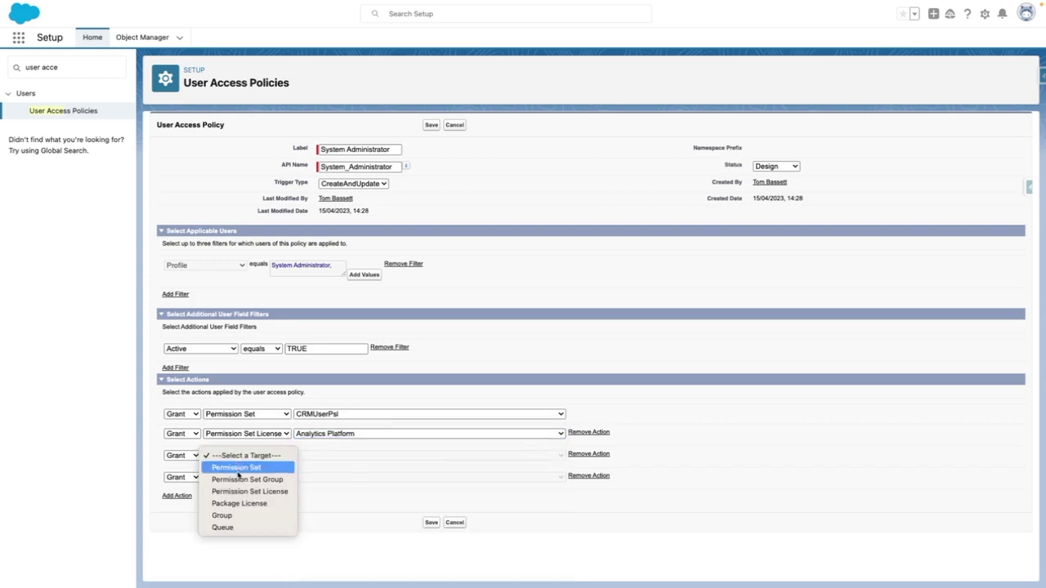
left_click(235, 517)
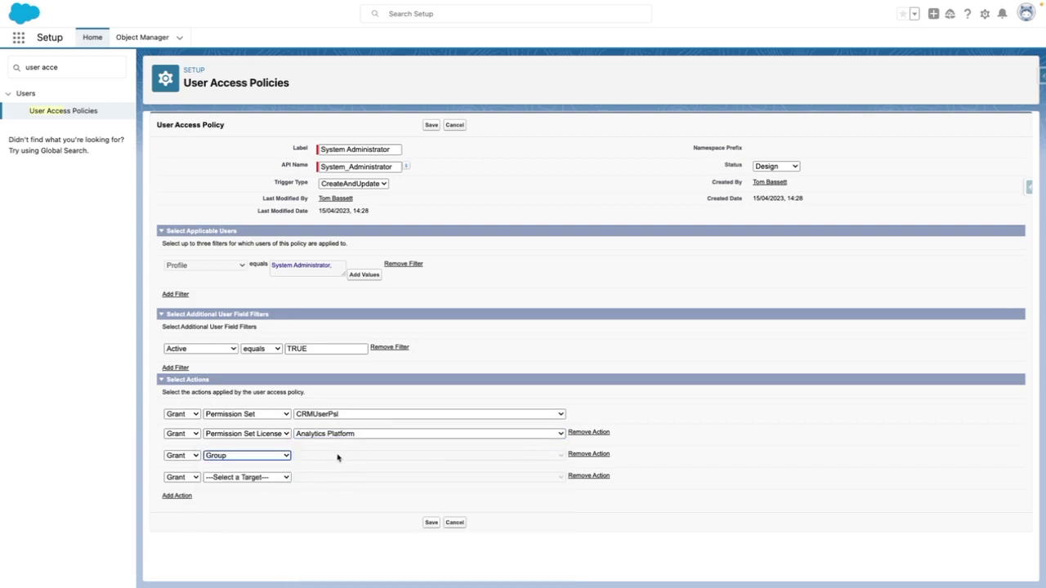
left_click(331, 457)
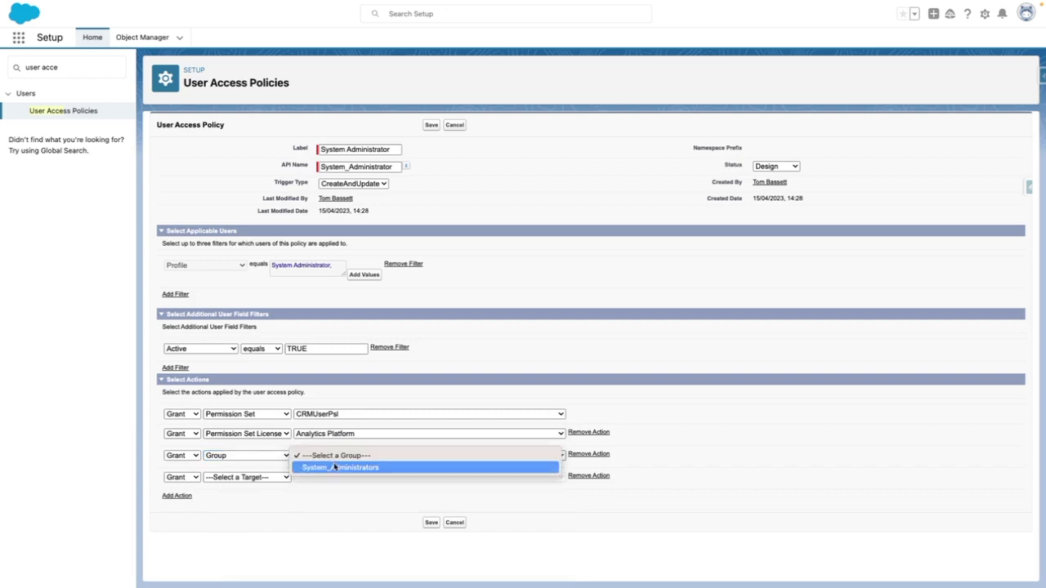
left_click(337, 468)
Step: Set the fourth action to grant the Service_Case queue and save the policy
left_click(234, 478)
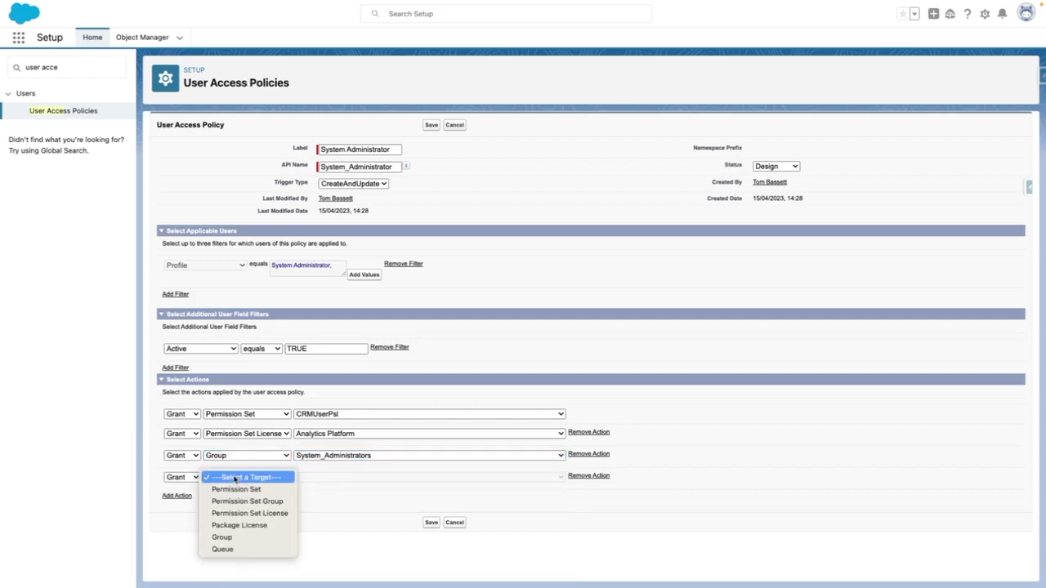
left_click(228, 549)
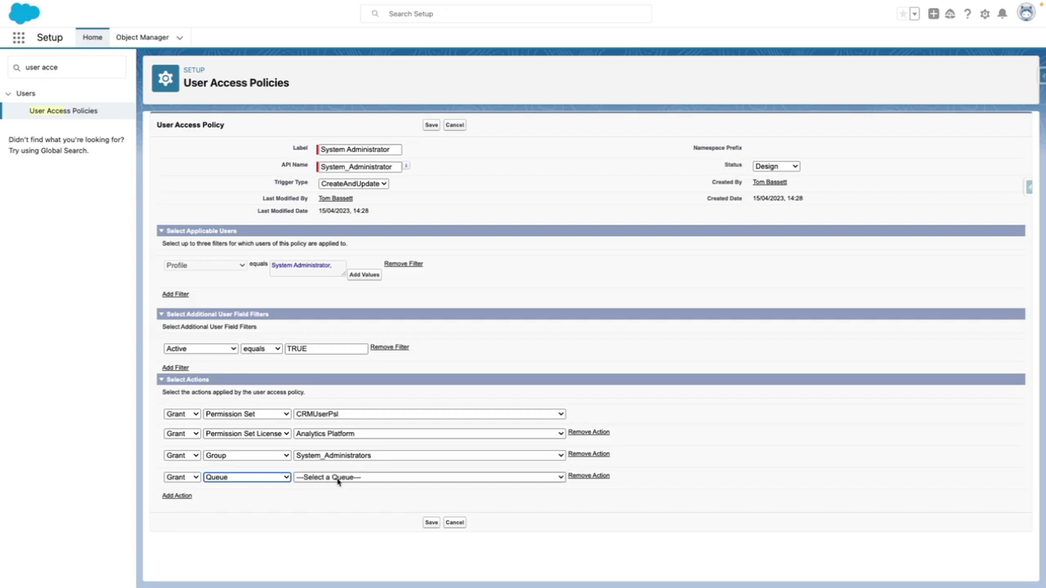
left_click(339, 479)
left_click(338, 490)
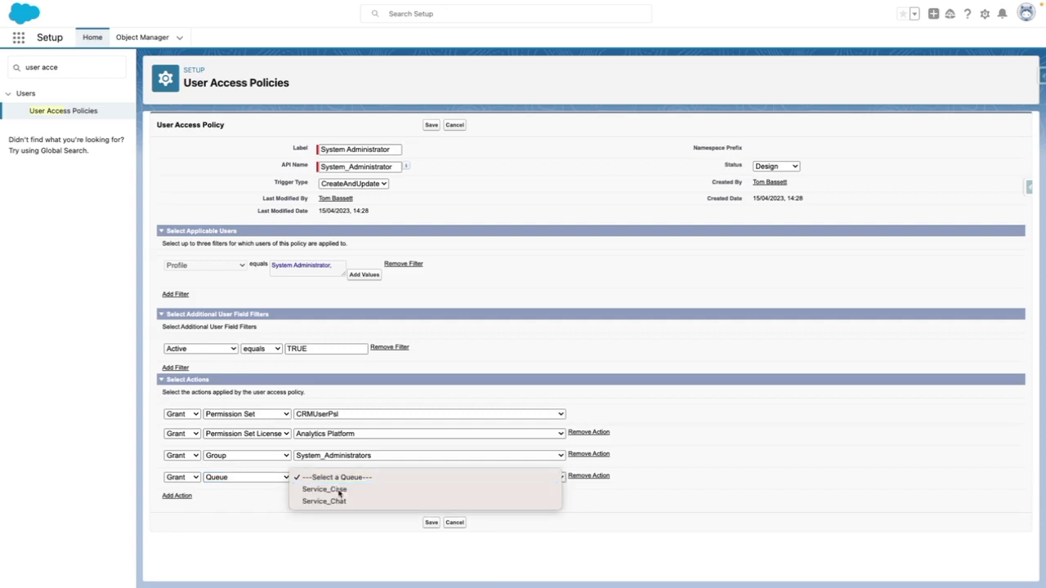
left_click(431, 523)
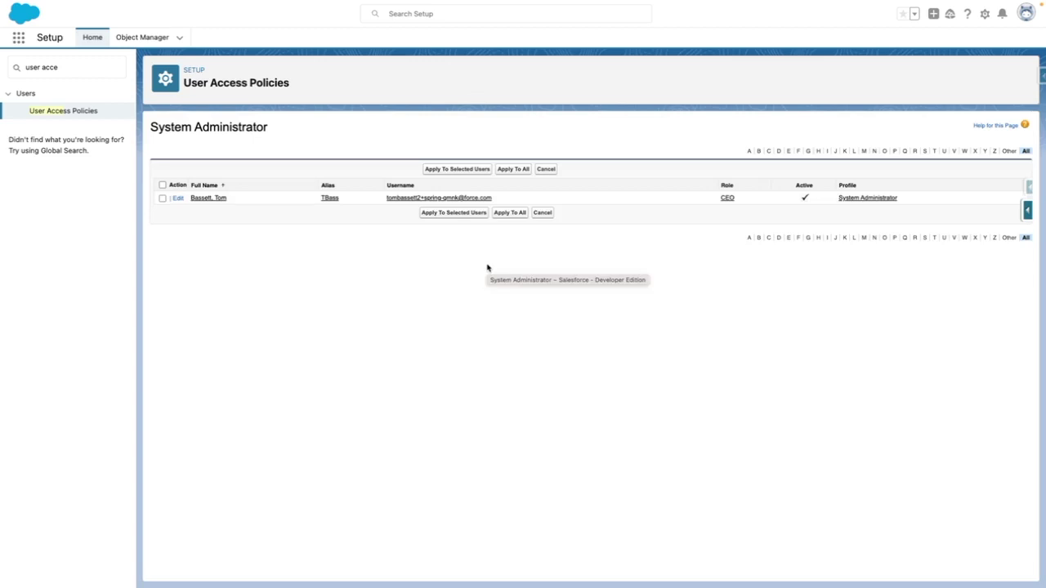
Step: Leave the user preview, set the System Administrator policy's status to Active and save the policy
left_click(553, 169)
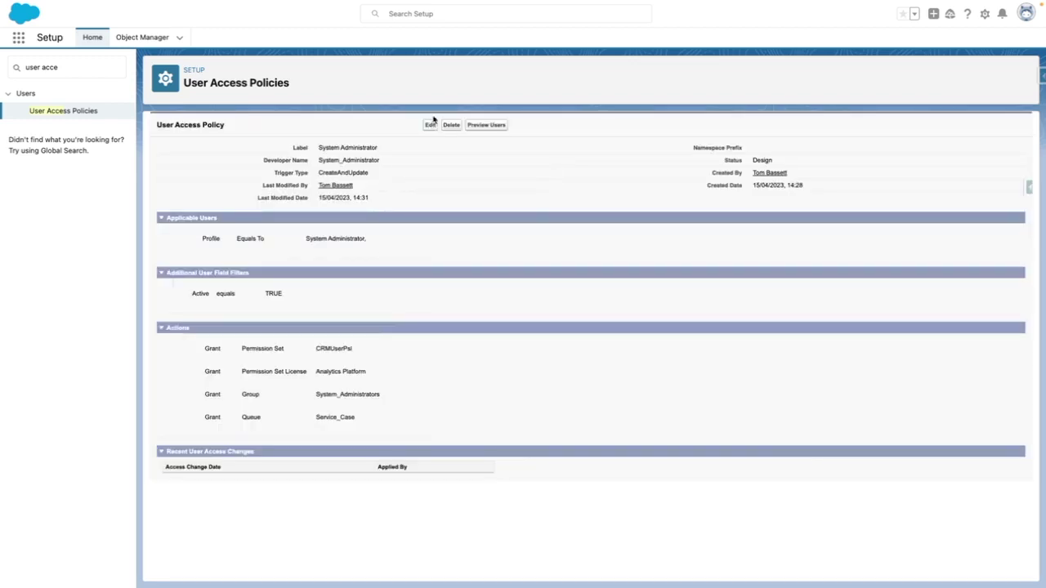
left_click(429, 126)
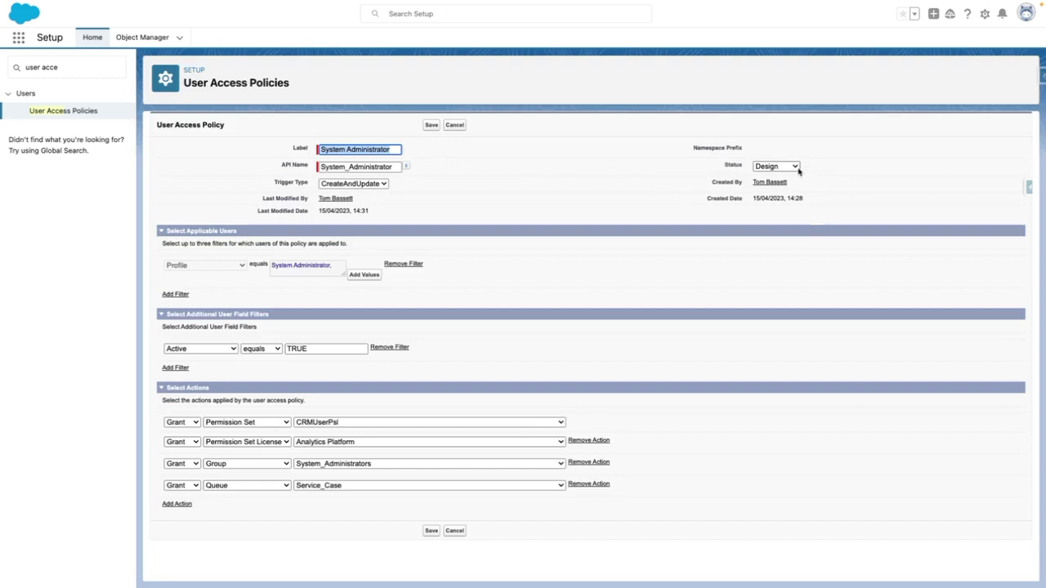
left_click(797, 169)
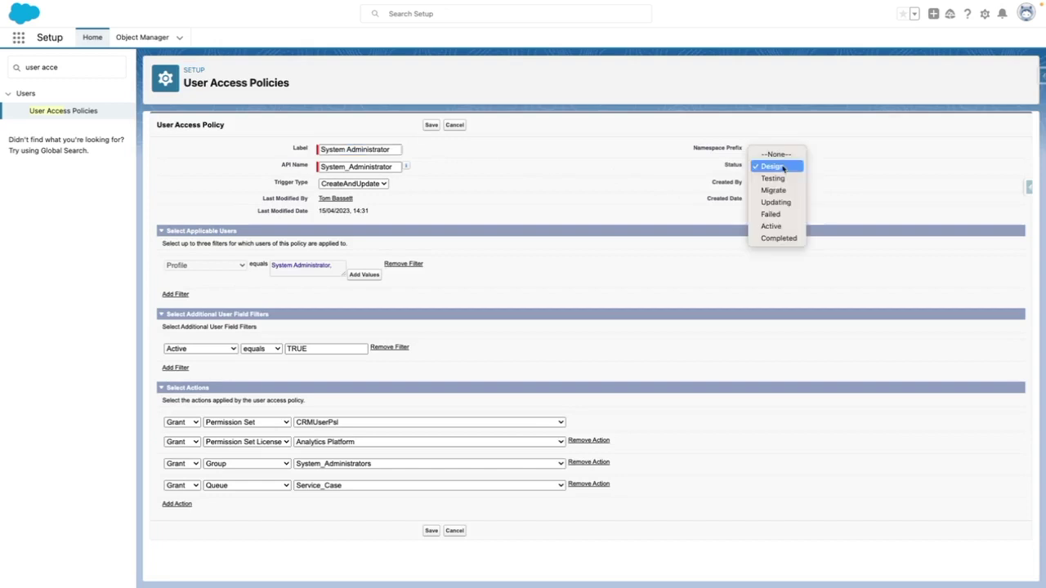
left_click(776, 226)
left_click(430, 125)
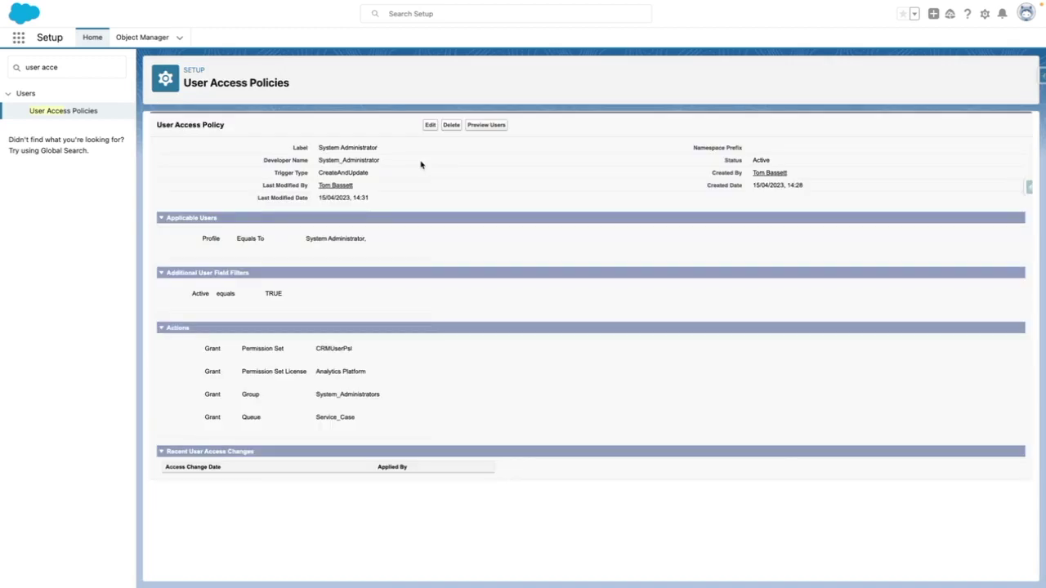
Step: Open the user record of the administrator who last modified the policy and examine its permission set, license, group and queue assignments
left_click(323, 188)
scroll(440, 280, "down", 10)
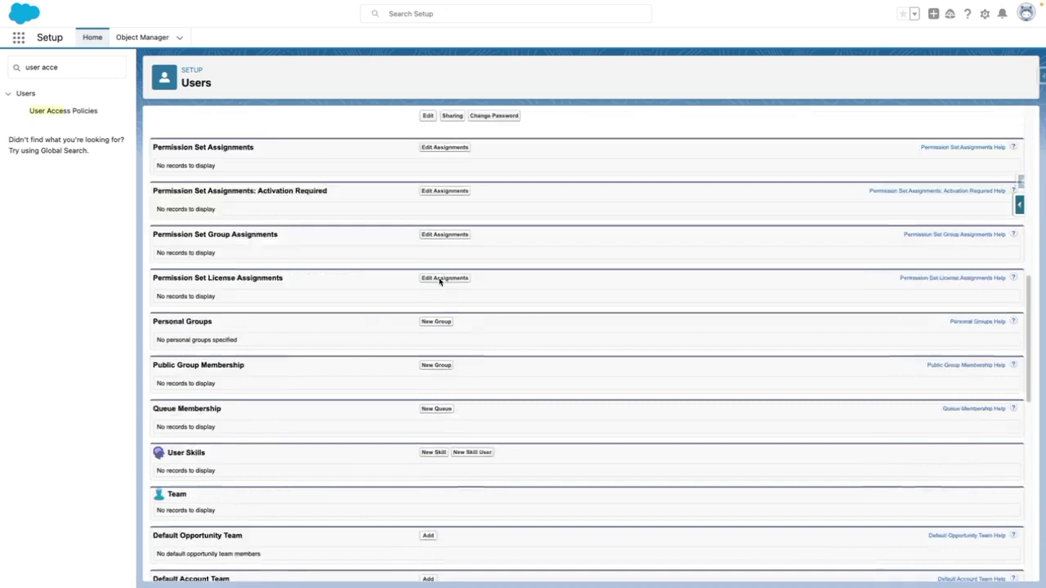
scroll(439, 283, "up", 5)
scroll(348, 278, "down", 1)
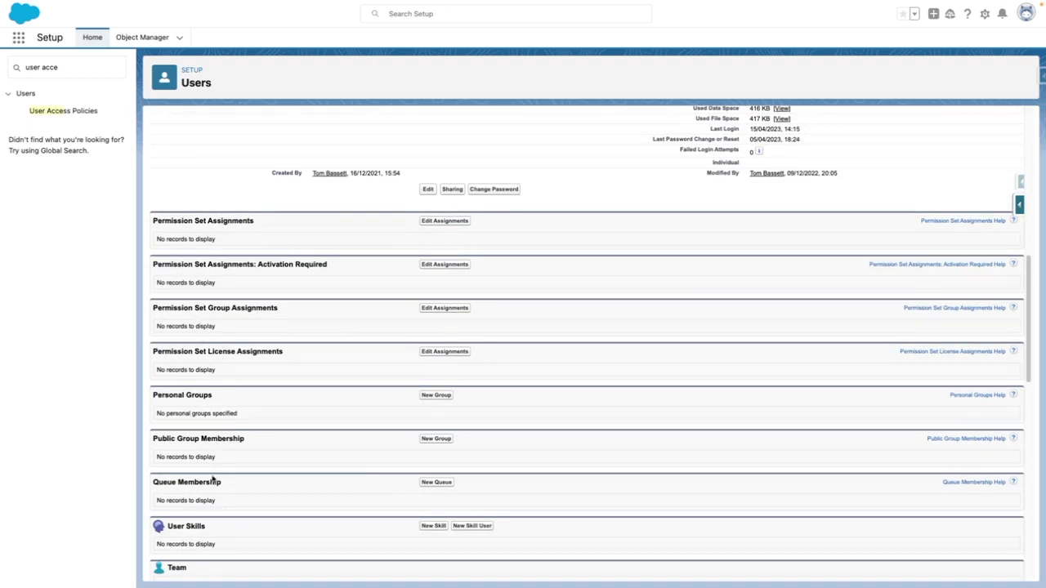
scroll(217, 509, "down", 10)
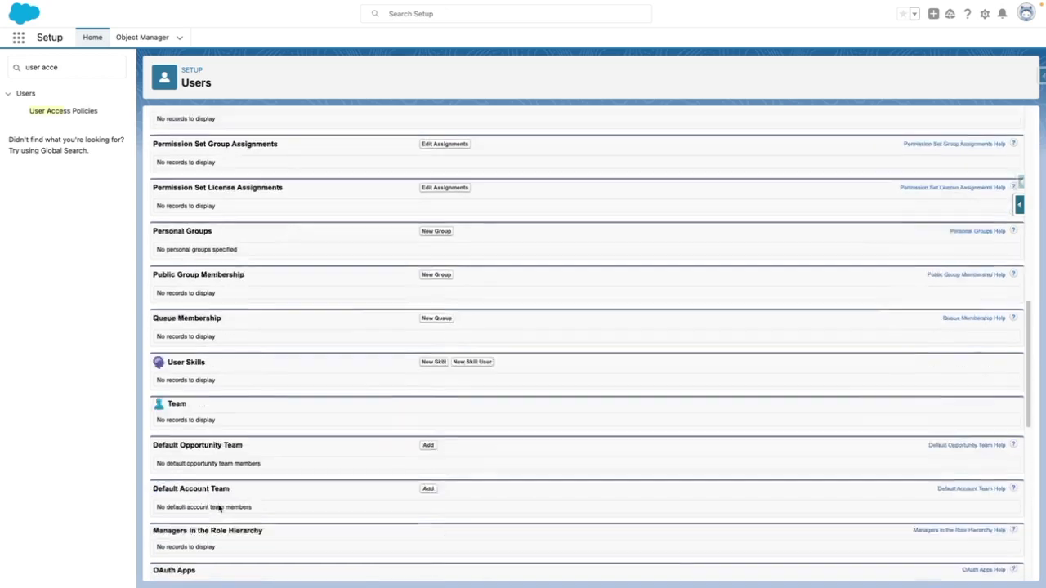
scroll(219, 509, "down", 1)
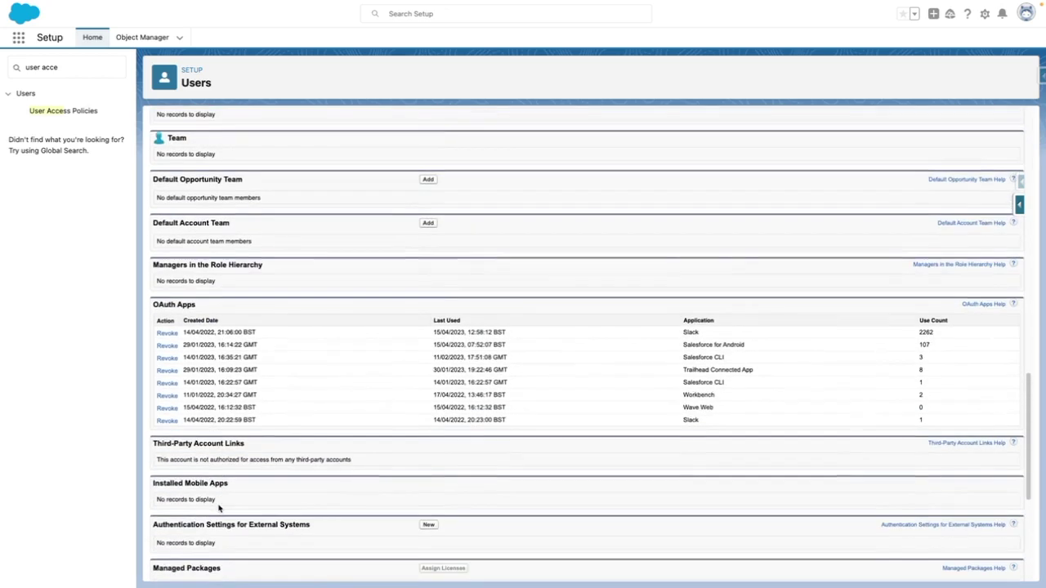
scroll(218, 508, "down", 3)
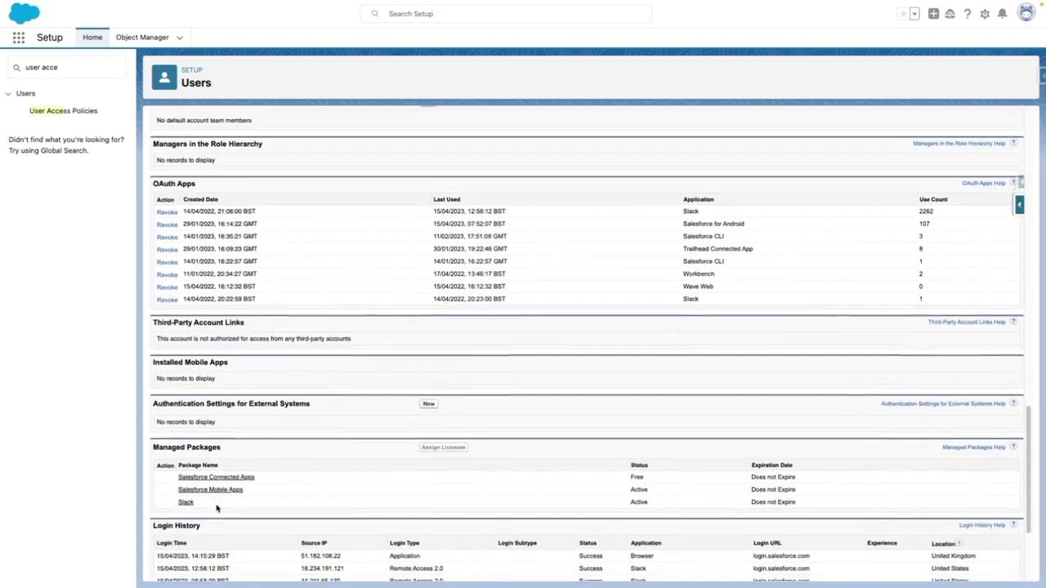
scroll(217, 508, "down", 4)
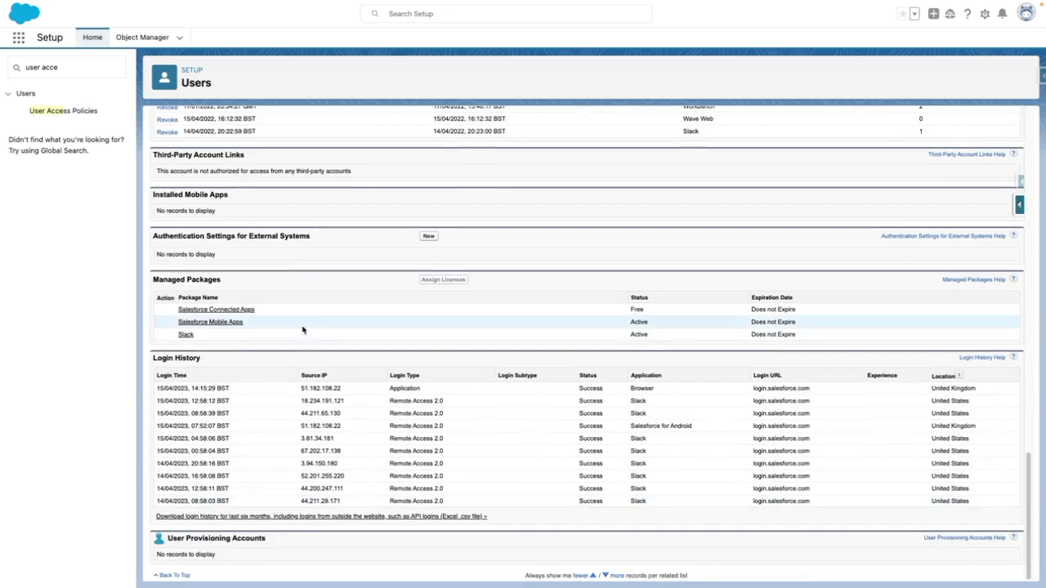
scroll(296, 350, "up", 3)
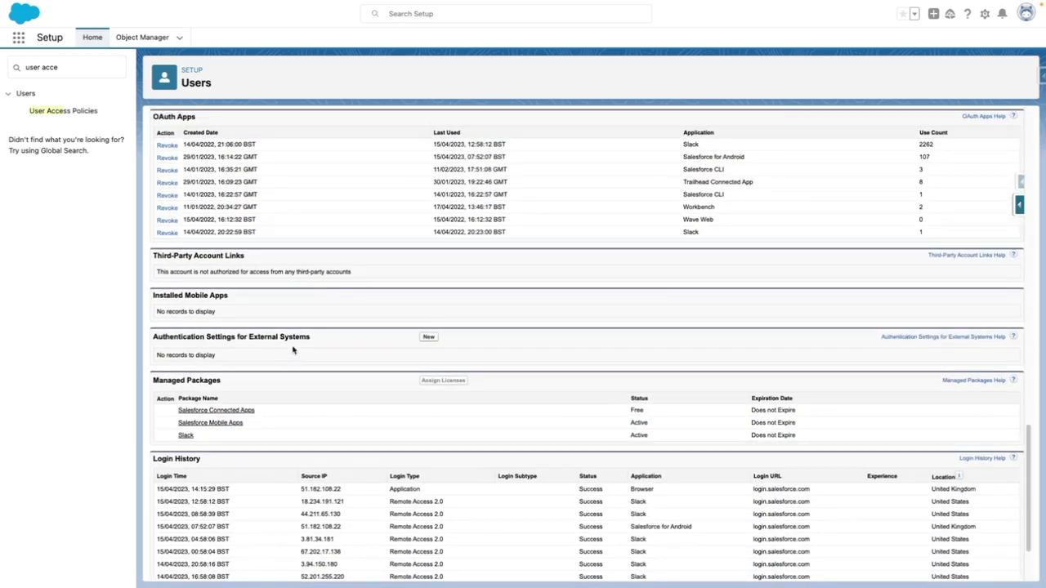
Step: Edit and re-save the administrator's user record to trigger the policy, and check its permission set, license, group and queue assignments
scroll(293, 352, "up", 15)
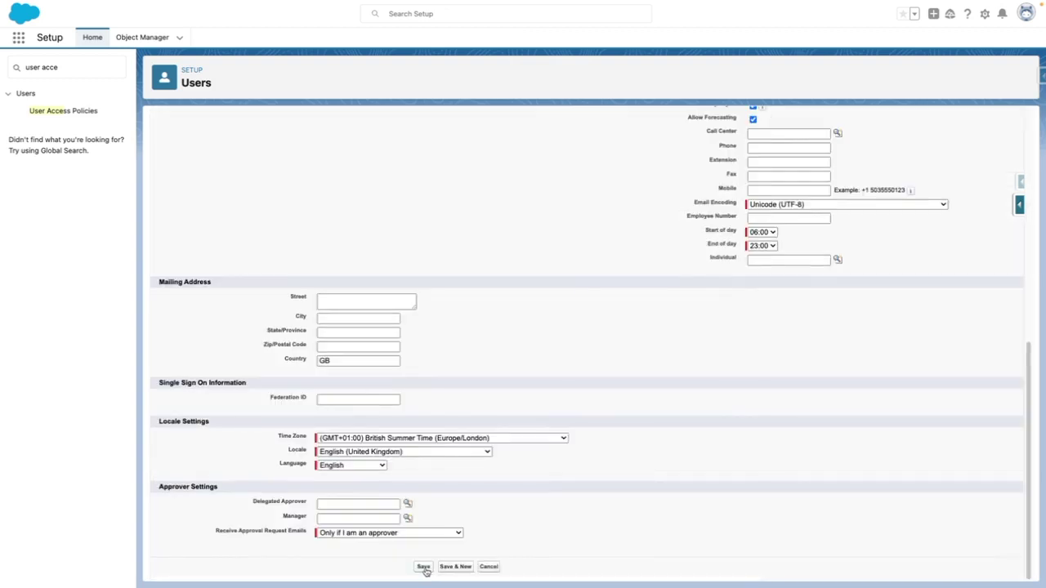
left_click(423, 569)
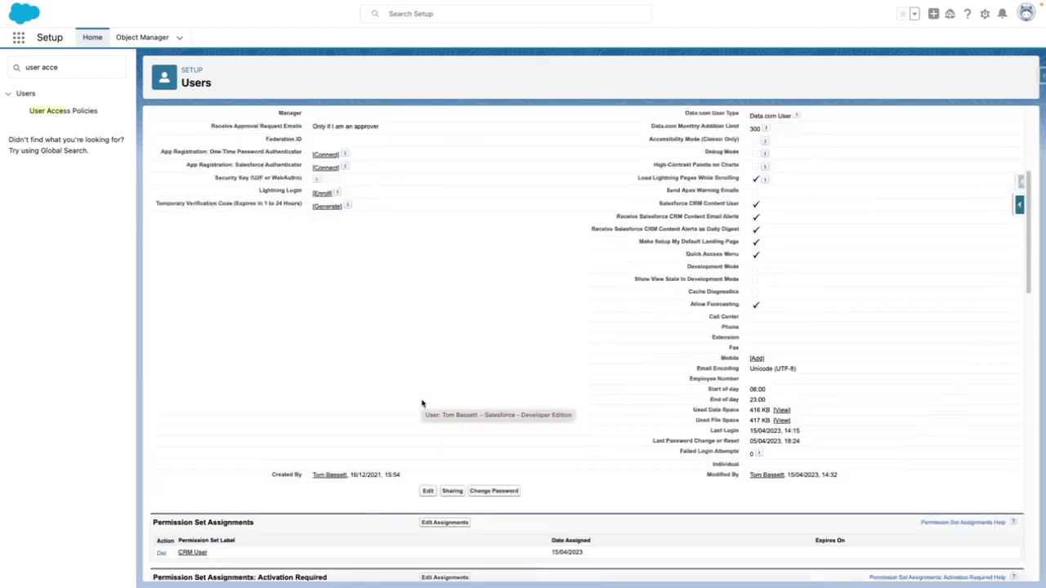
scroll(422, 402, "down", 5)
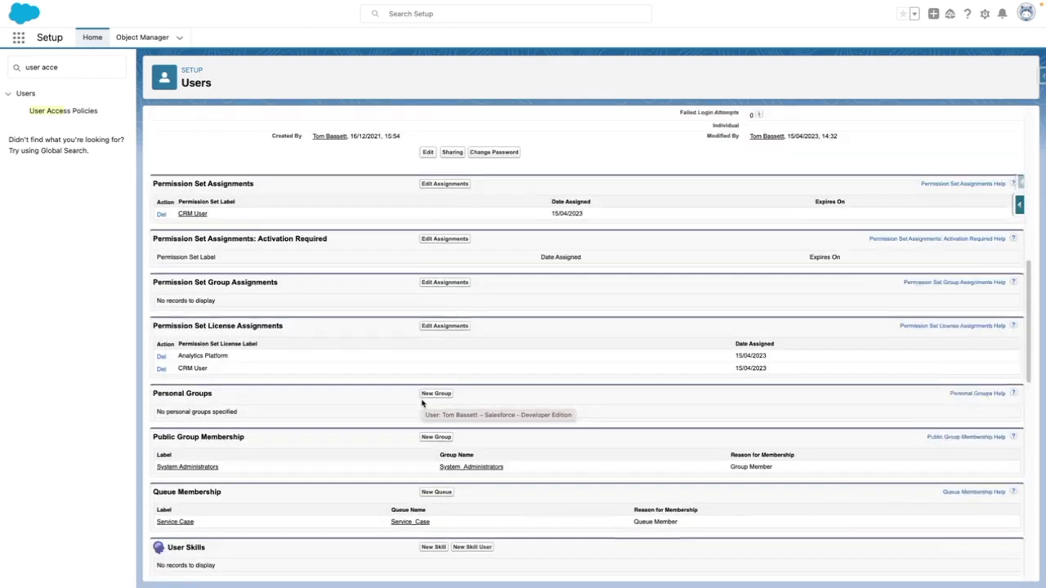